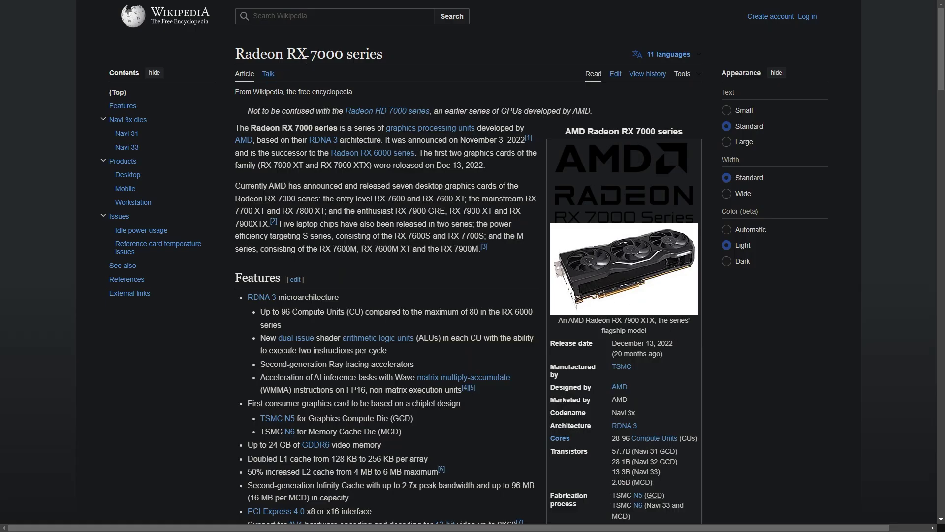
Select '7000' in the Radeon RX 7000 series title and scroll down to the Desktop products table.
double_click(322, 58)
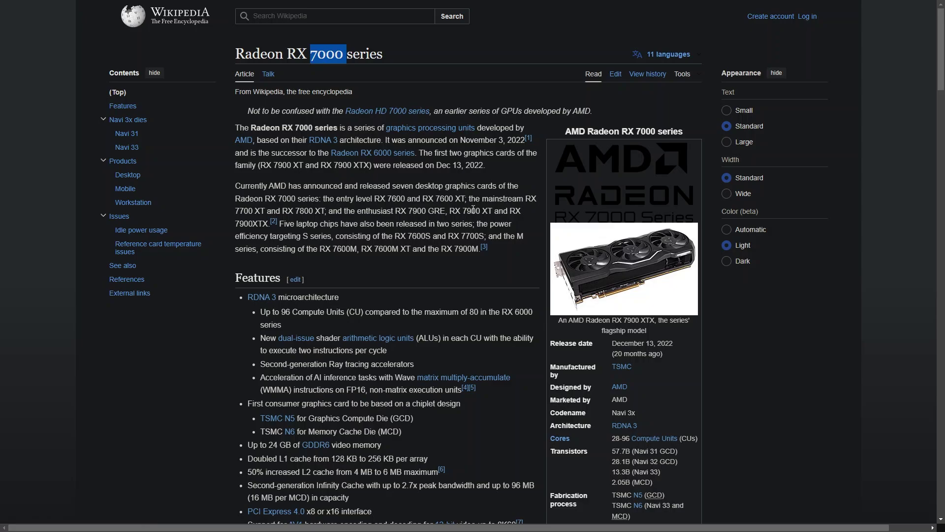
scroll(473, 209, down, 7)
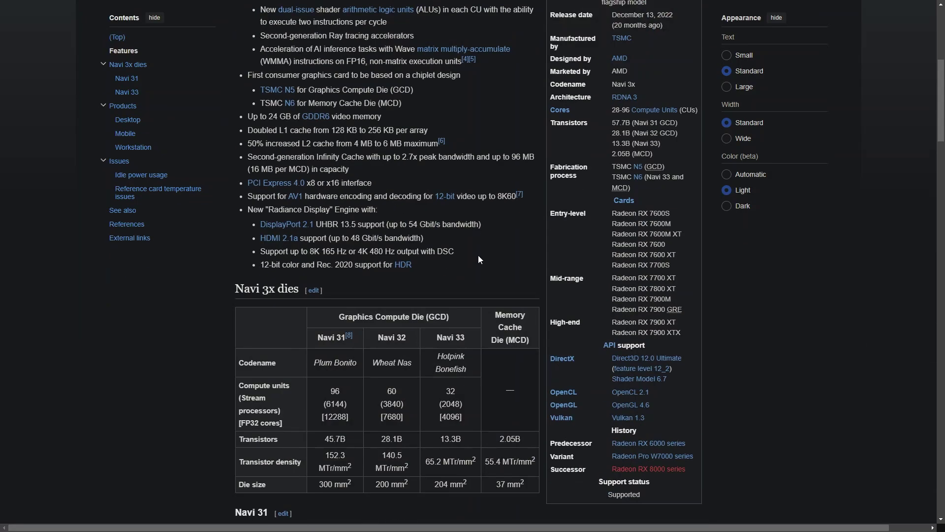
scroll(480, 260, down, 12)
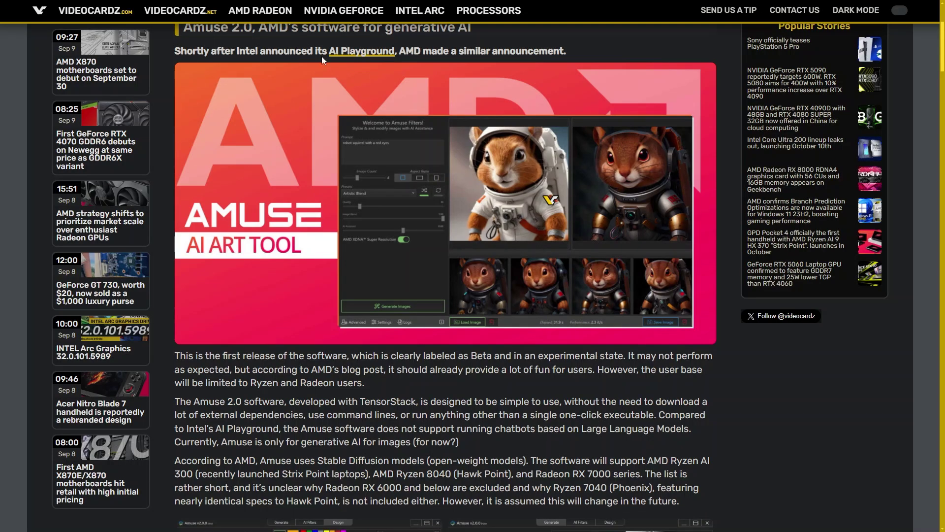
Review the AMD Amuse 2.0 blog post, select 'Amuse 2.0.0 Beta', and open the Amuse v2.1.0 website.
scroll(296, 56, up, 1)
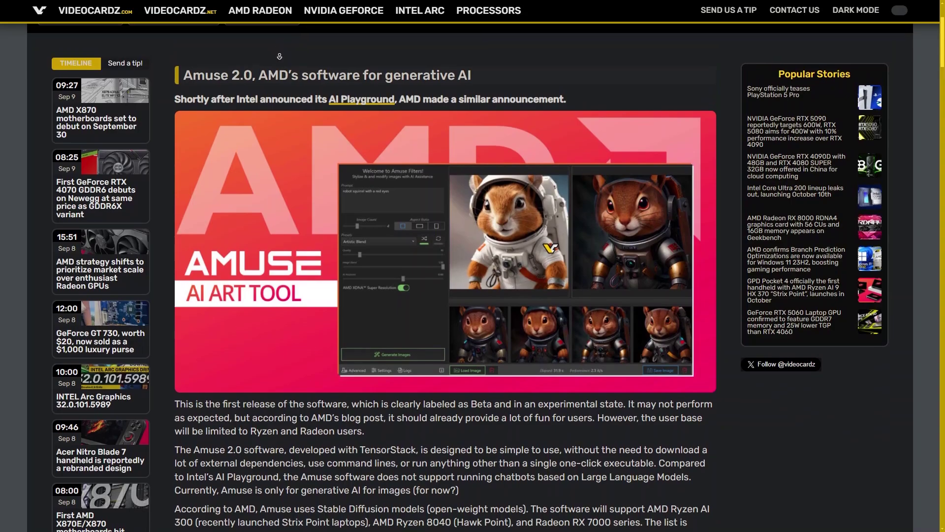
scroll(279, 56, down, 1)
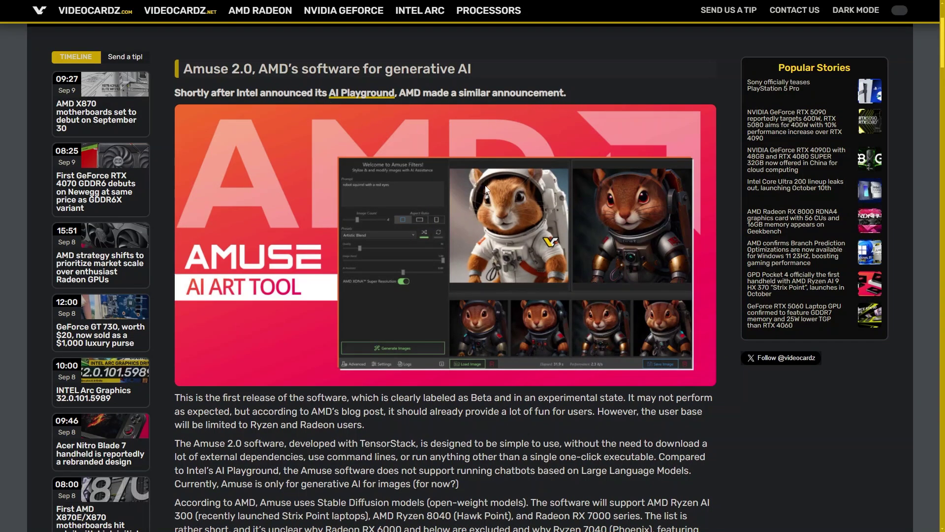
key(ctrl+Tab)
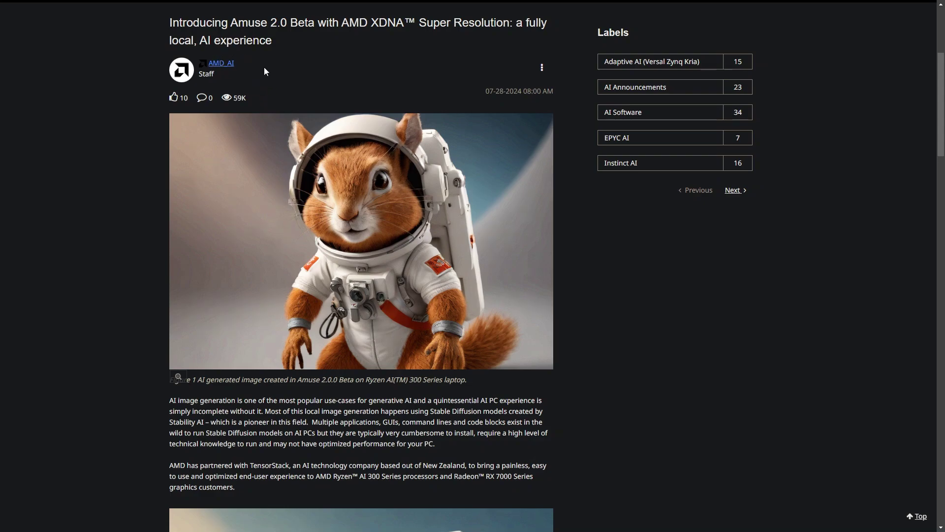
drag(295, 385, 353, 385)
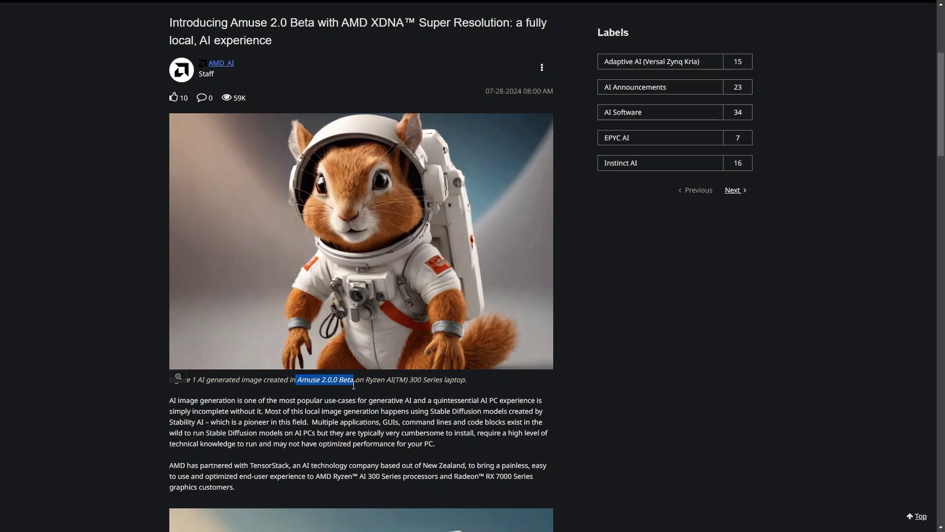
click(352, 385)
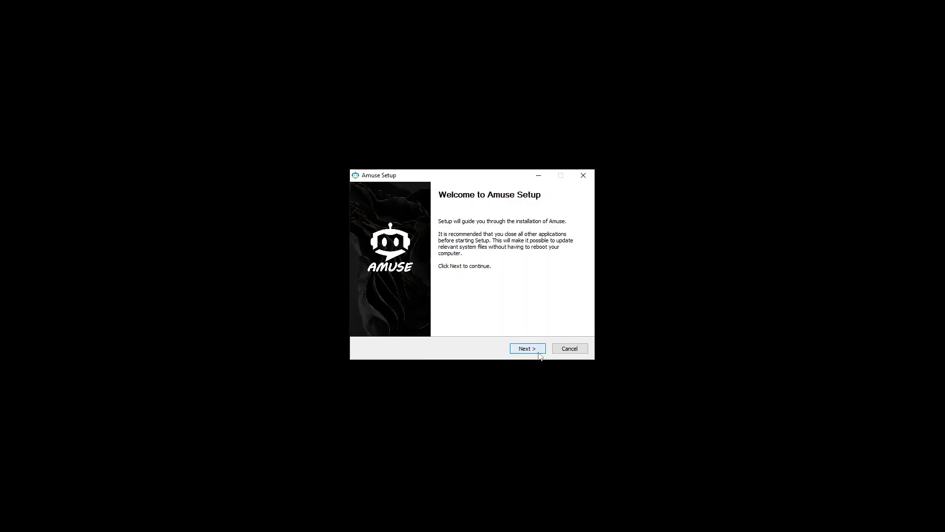
Install Amuse with all components into the default C:\Program Files\Amuse folder.
click(537, 352)
click(537, 352)
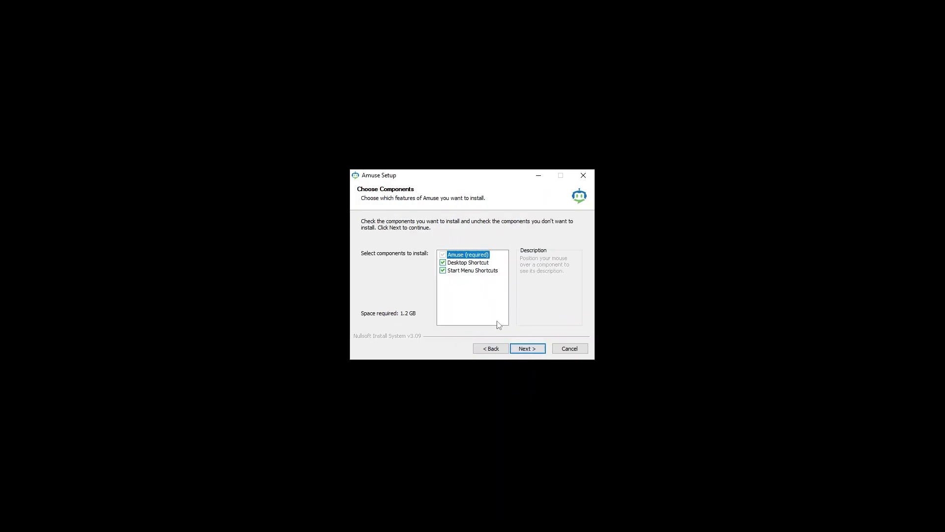
click(535, 353)
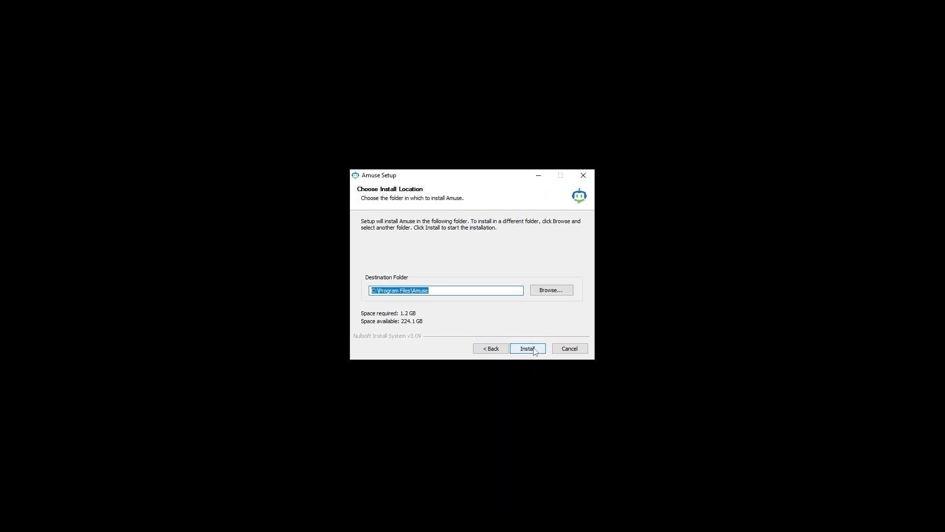
click(527, 349)
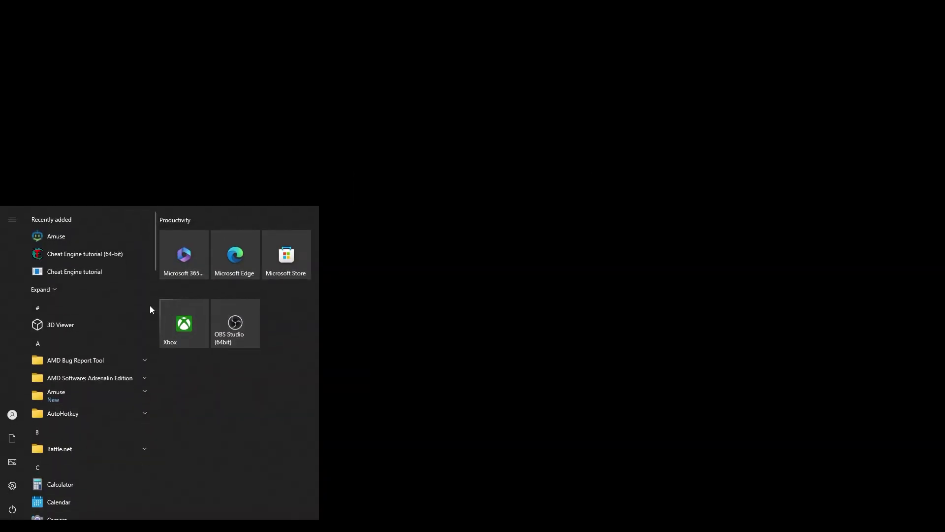
Launch Amuse, accept the upsetting-images acknowledgement, and continue to the Generate page.
click(105, 240)
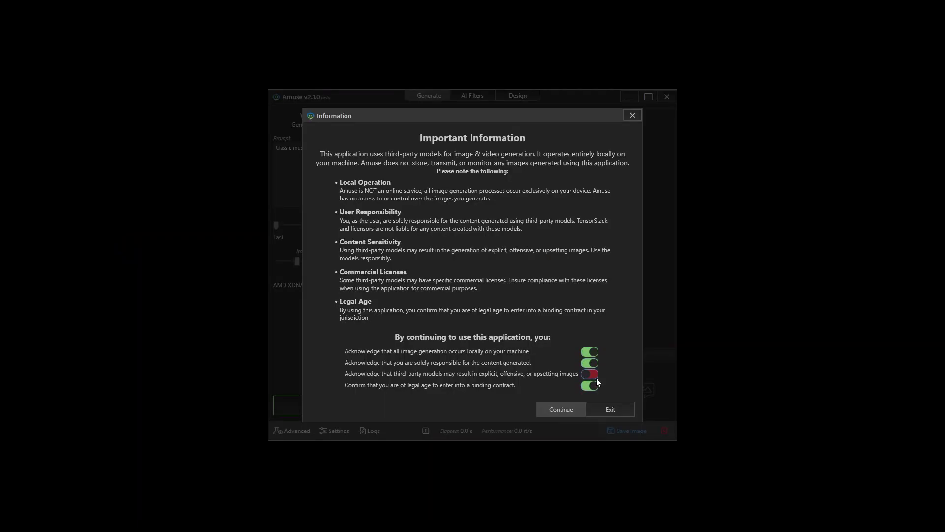
click(595, 377)
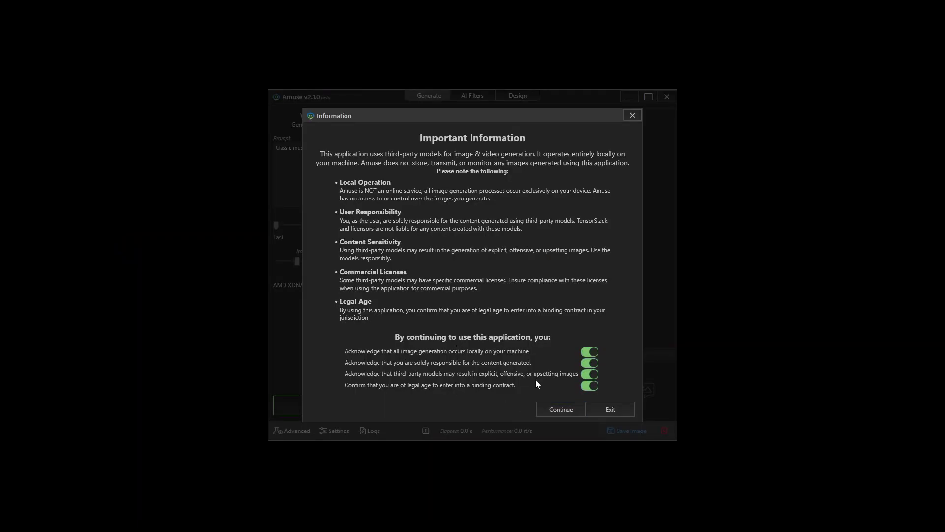
click(560, 411)
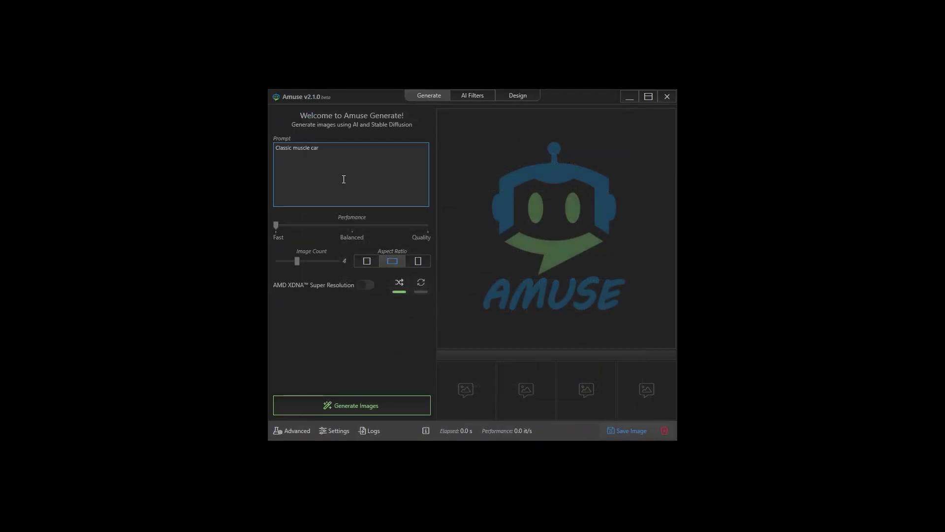
Accept the SDXL Turbo terms and download the model to generate four 'Classic muscle car' images.
click(355, 401)
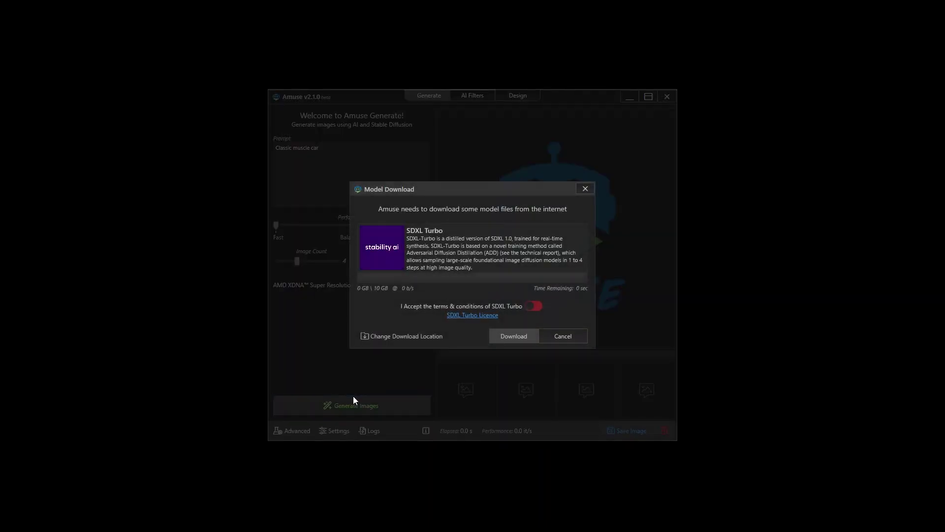
click(534, 306)
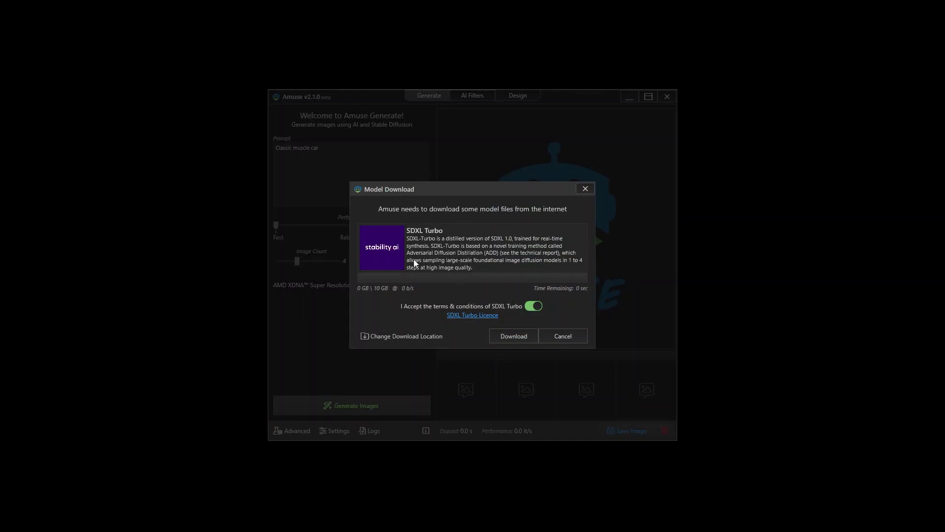
click(506, 338)
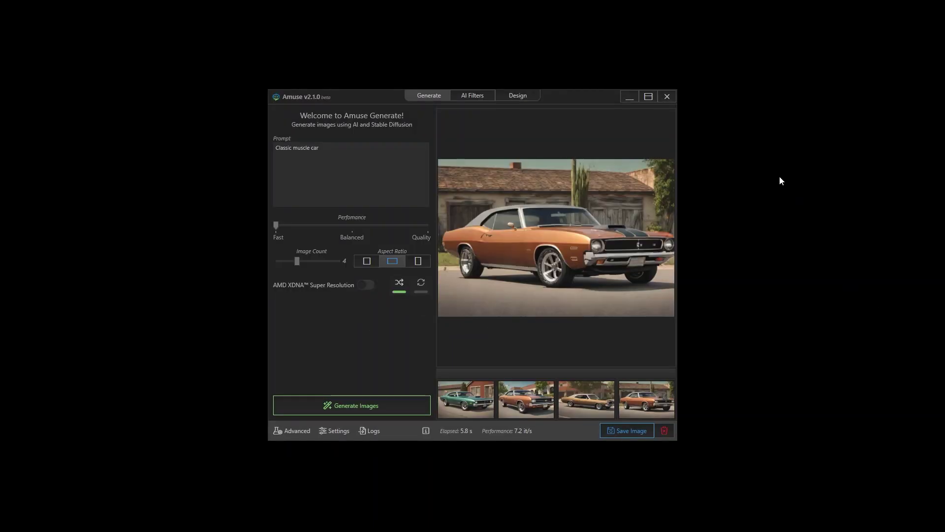
Maximize Amuse and rewrite the prompt as 'hamster in space drinking tea on a green cloud full of buttons'.
click(649, 96)
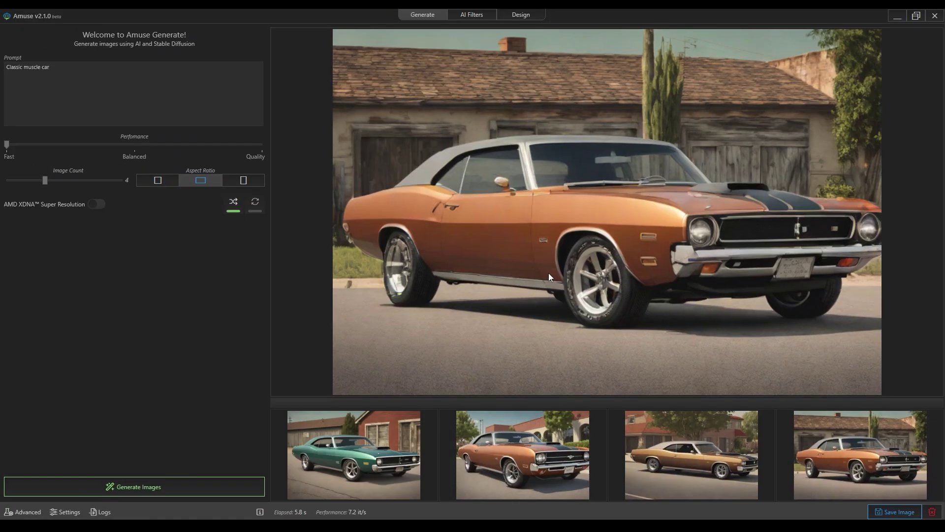
click(63, 107)
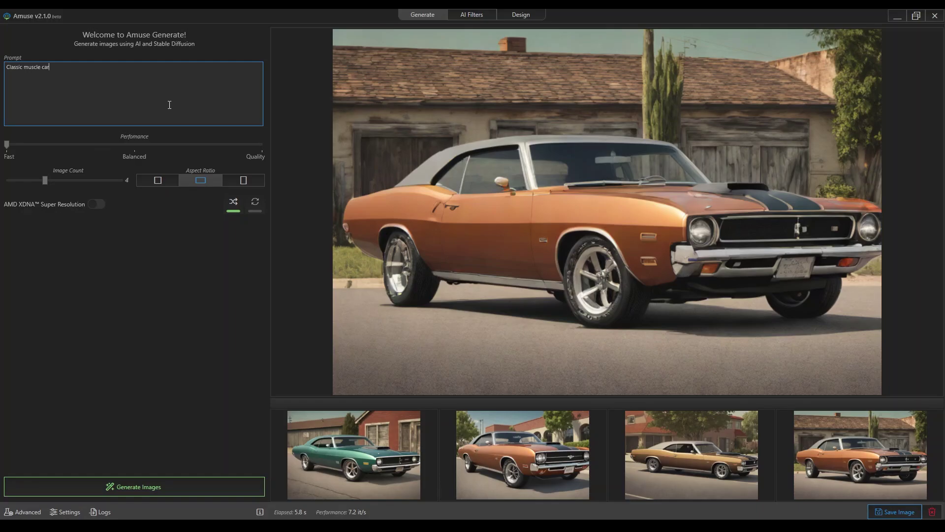
key(ctrl+BackSpace)
key(ctrl+BackSpace)
key(ctrl+BackSpace)
text(hamster in space drinking tea on a cloud)
click(90, 67)
text(green cloud full of buttons)
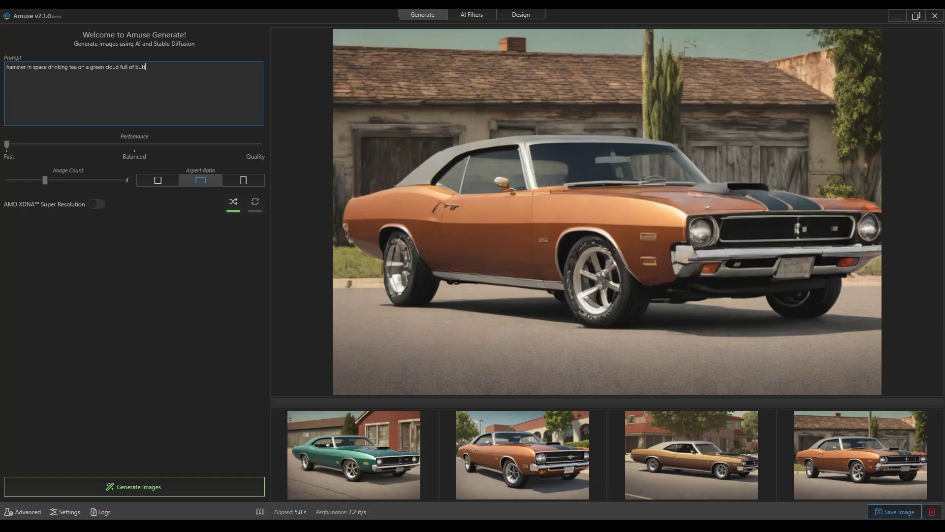
click(549, 63)
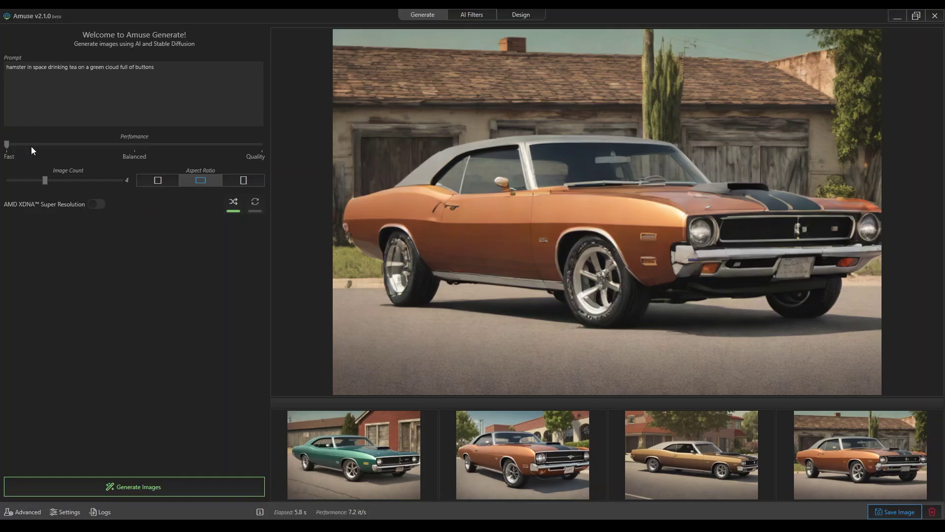
Generate the hamster images and preview each of the four thumbnails large.
click(139, 491)
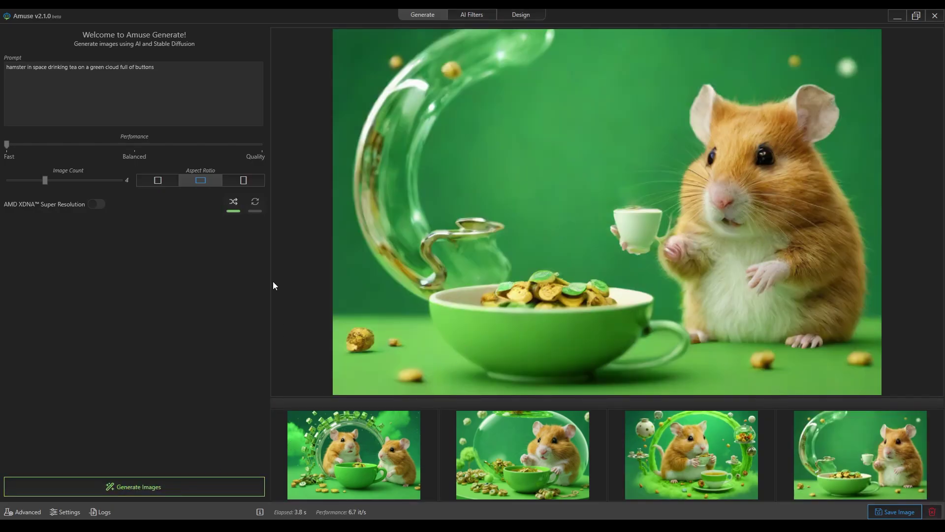
click(409, 452)
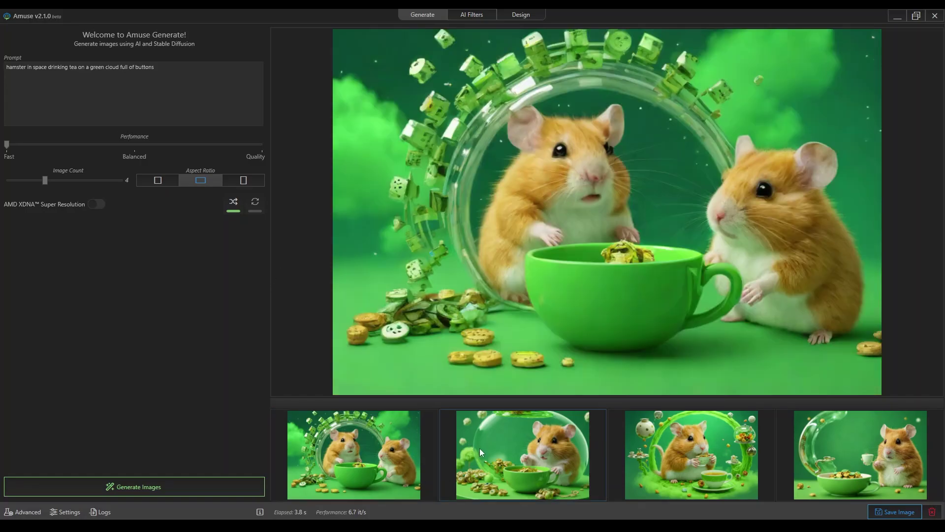
click(481, 452)
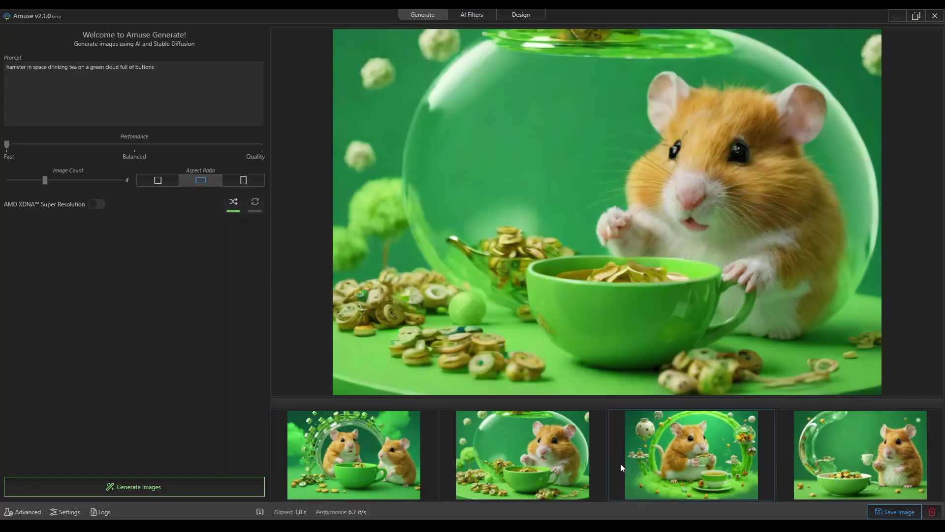
click(651, 463)
click(817, 462)
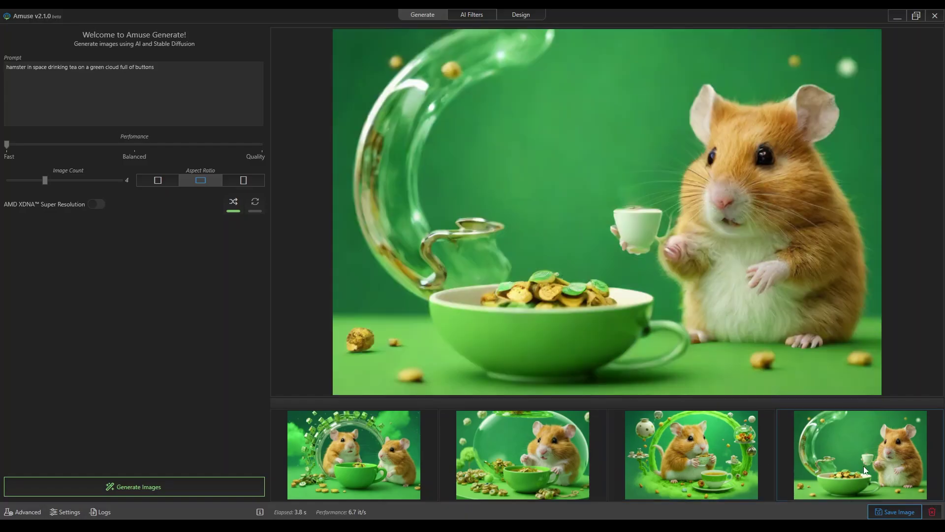
click(724, 468)
click(543, 473)
click(396, 462)
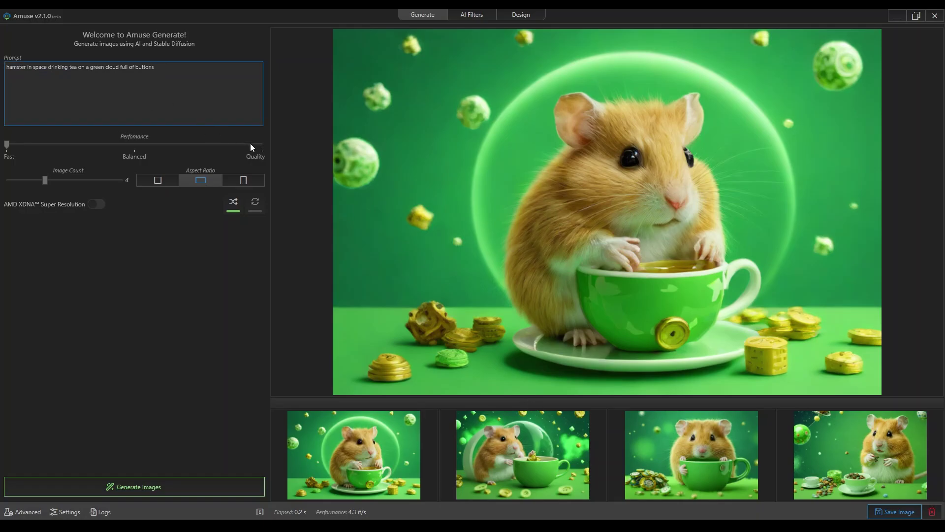
Generate images from the prompt 'woman swimming in a pond in the forest of birches'.
key(BackSpace)
key(BackSpace)
key(BackSpace)
key(BackSpace)
key(BackSpace)
key(BackSpace)
key(BackSpace)
key(BackSpace)
key(BackSpace)
key(BackSpace)
key(BackSpace)
key(BackSpace)
key(BackSpace)
key(BackSpace)
key(BackSpace)
key(BackSpace)
key(BackSpace)
key(BackSpace)
key(BackSpace)
key(BackSpace)
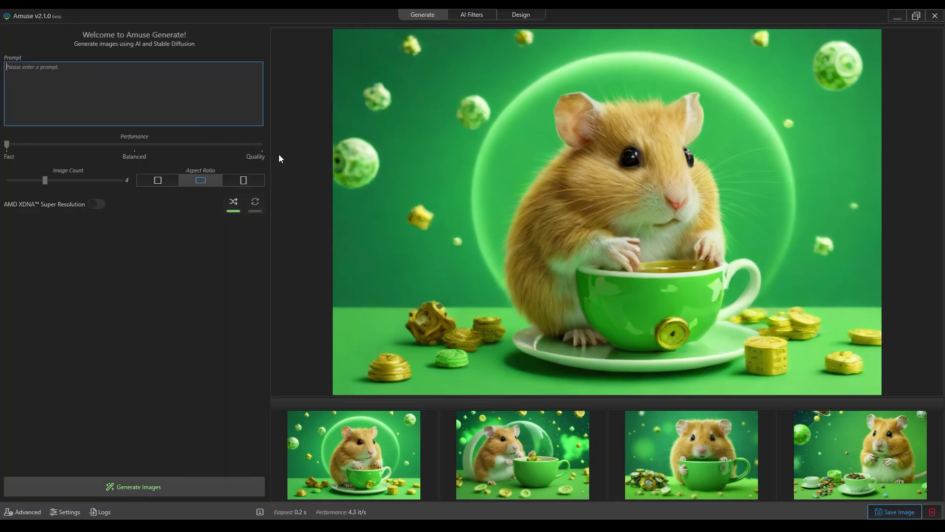
text(woman swimming)
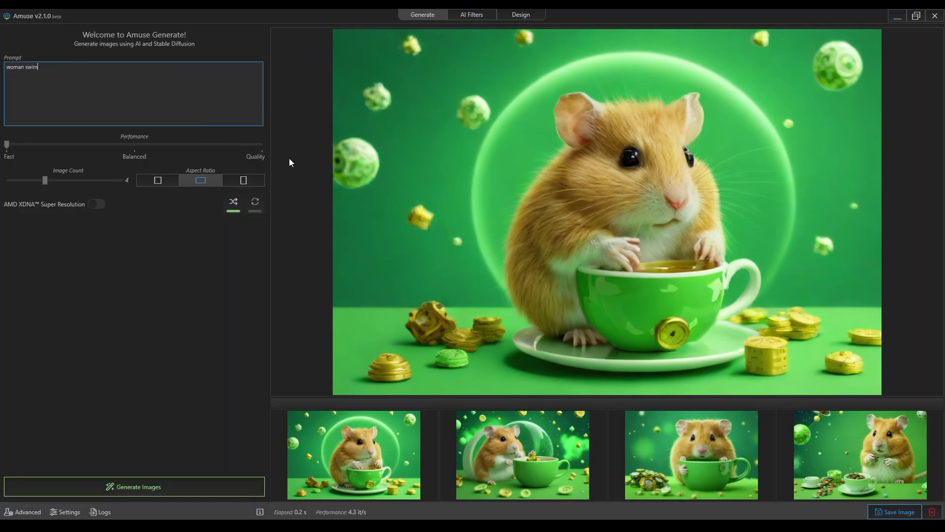
text( in a pong)
key(BackSpace)
key(BackSpace)
text(d in the forest of birches)
click(135, 485)
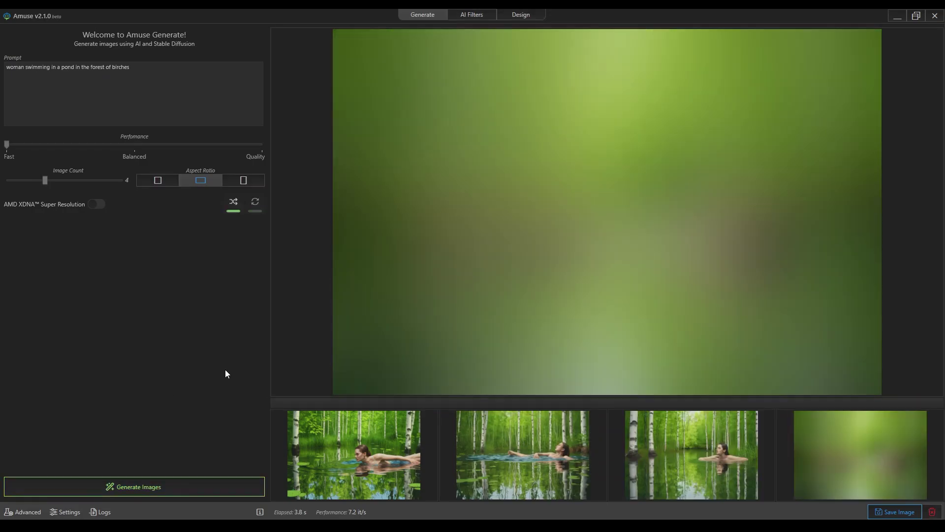
Preview the third and first results, then prefix the prompt with 'photorealistic'.
click(683, 456)
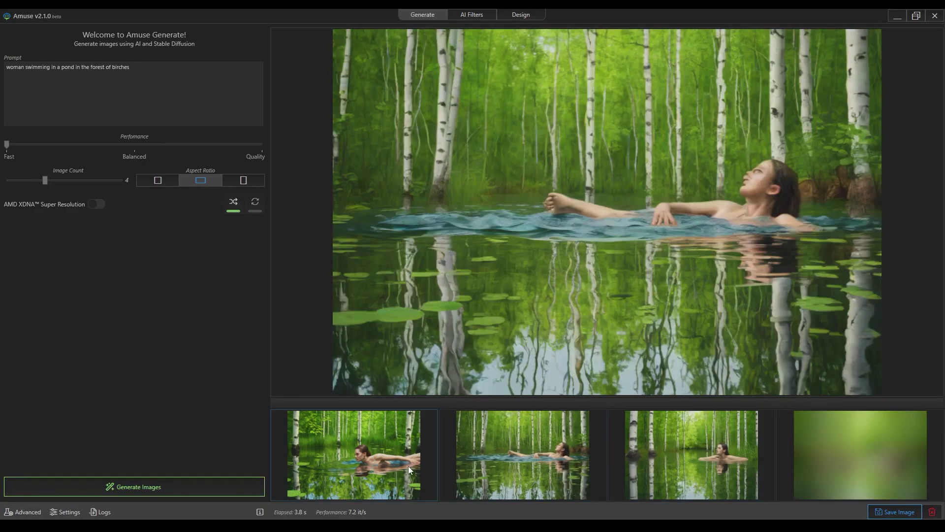
click(397, 471)
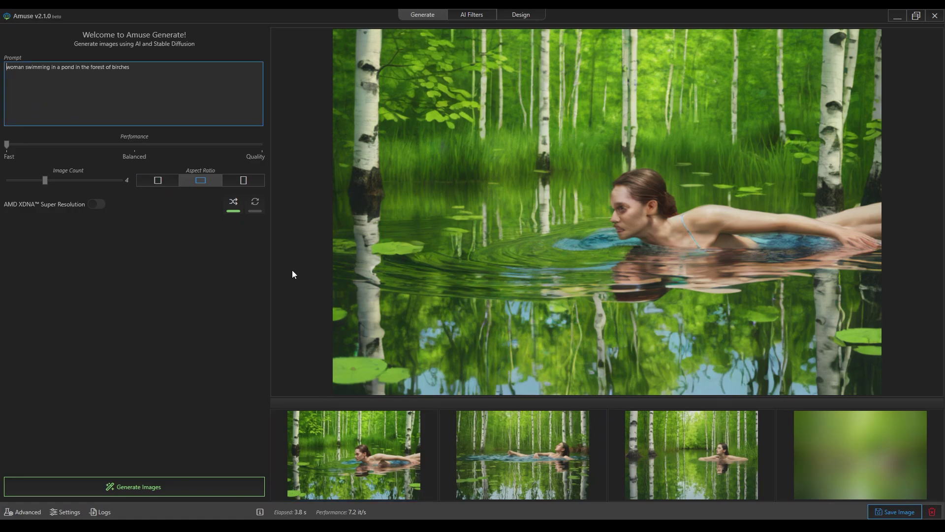
text(photorealistic)
Generate photorealistic swimming images, then delete 'swimming in a pond' from the prompt.
click(136, 492)
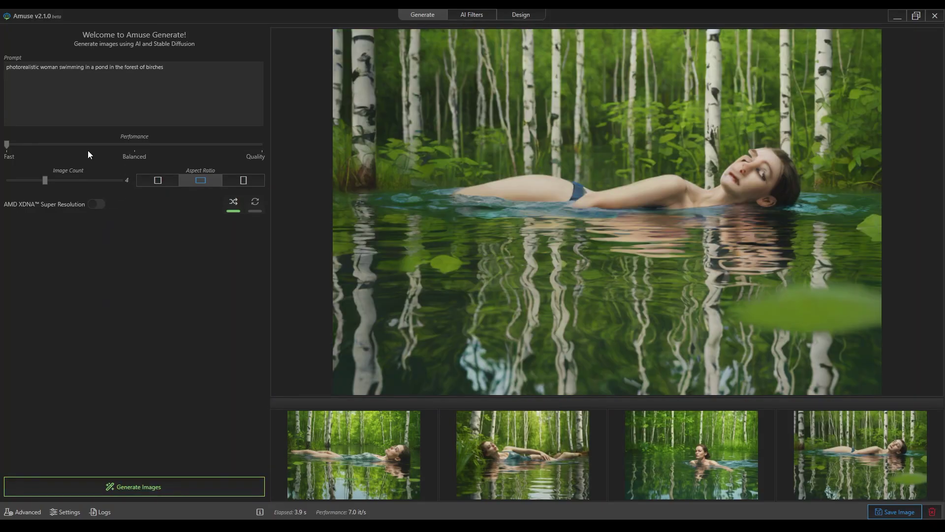
click(62, 92)
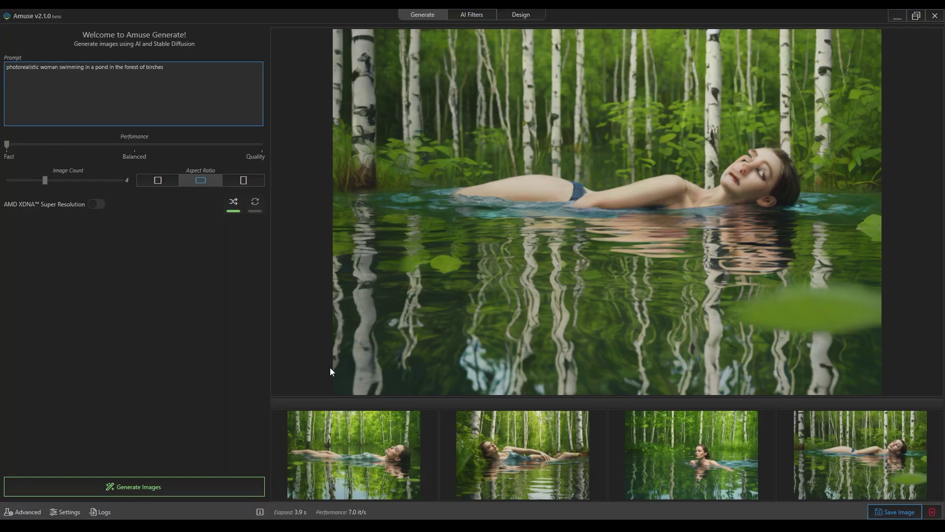
key(Delete)
key(Delete)
key(Delete)
key(Delete)
key(Delete)
key(Delete)
key(Delete)
key(Delete)
key(Delete)
key(Delete)
key(Delete)
key(Delete)
key(Delete)
key(Delete)
key(Delete)
key(Delete)
key(Delete)
key(Delete)
key(Delete)
Insert 'standing' after 'woman' and regenerate from 'photorealistic woman standing in the forest of birches'.
click(334, 368)
click(60, 76)
text(standing)
key(BackSpace)
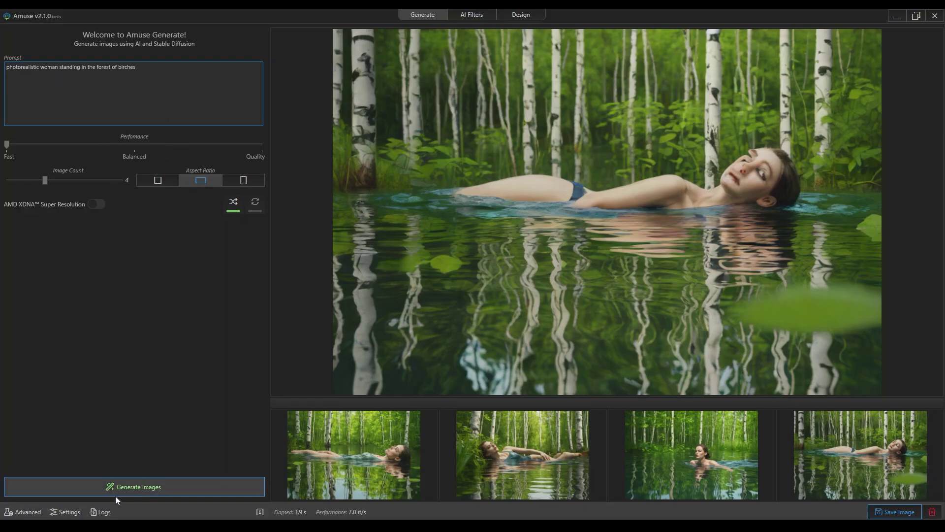
click(147, 489)
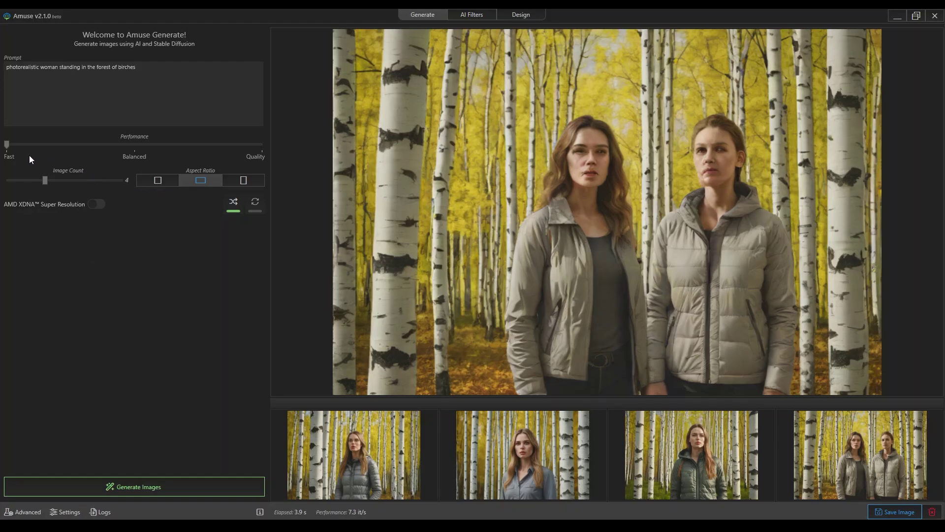
Set Performance to Balanced, accept the SDXL Base 1.0 terms, and download the model.
drag(8, 145, 141, 146)
click(188, 482)
click(537, 306)
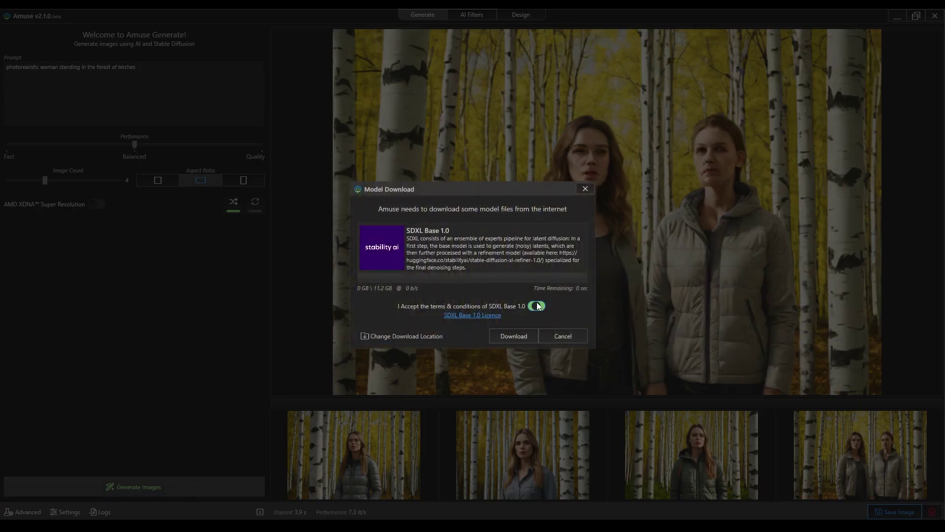
click(513, 335)
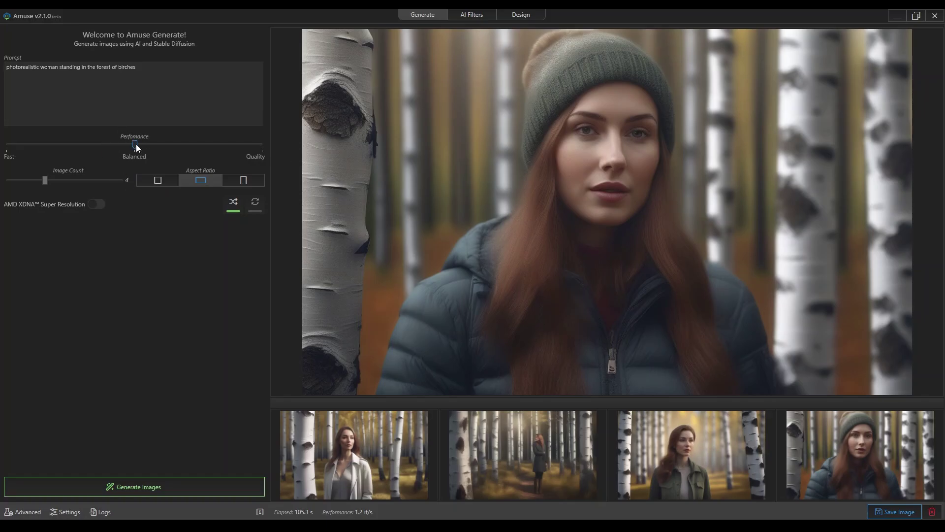
View each of the four generated birch-forest portraits large.
click(338, 436)
click(458, 466)
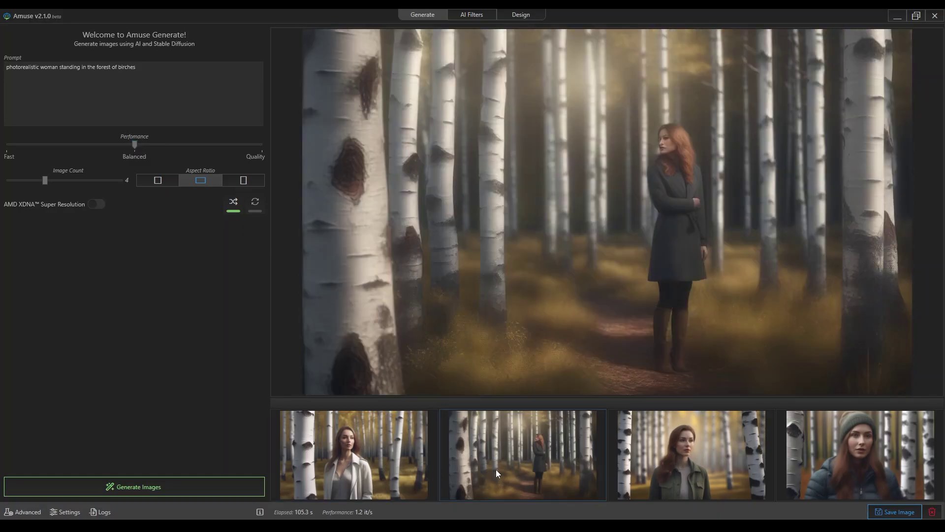
click(662, 464)
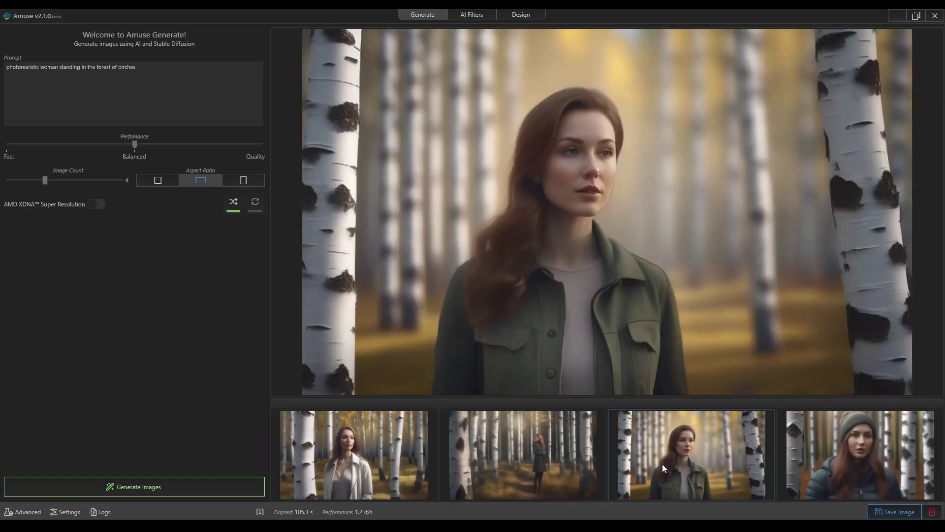
click(819, 460)
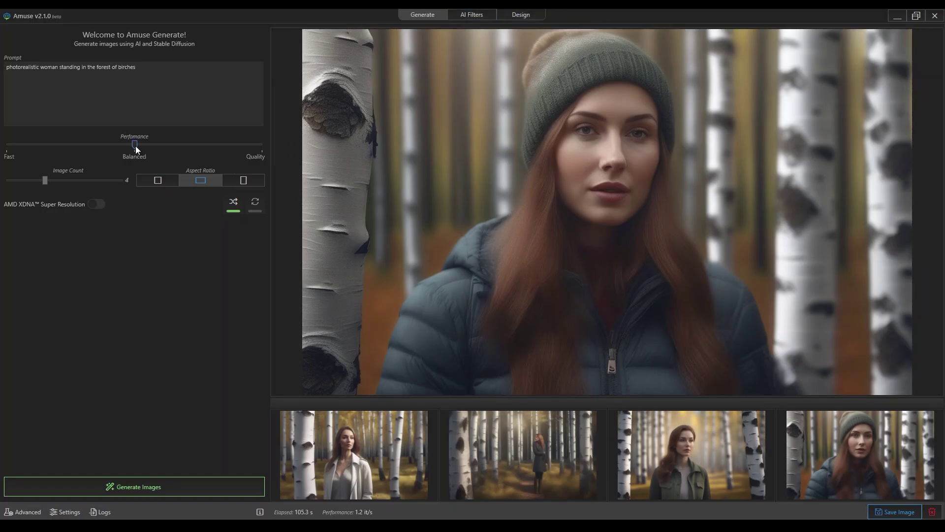
Set Performance to Quality and generate birch-forest images, downloading Juggernaut XL v10.
drag(134, 144, 262, 144)
click(145, 482)
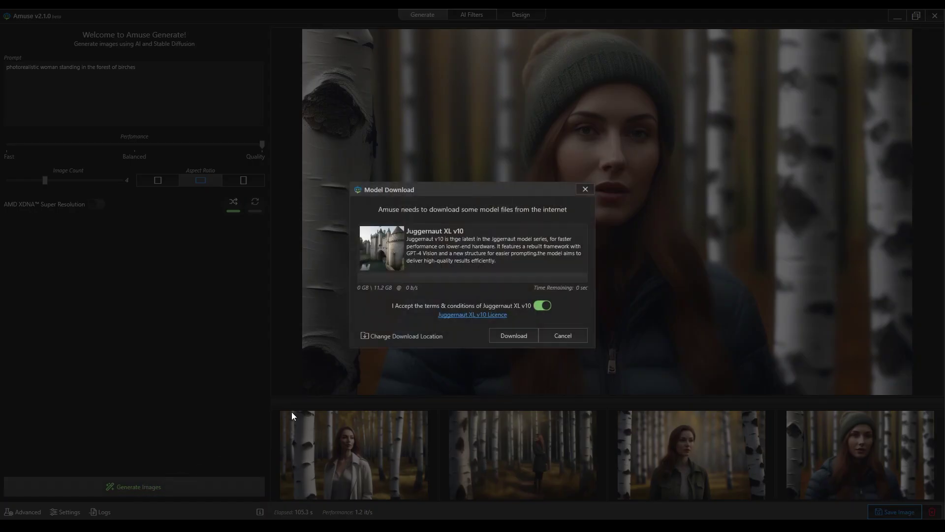
click(512, 336)
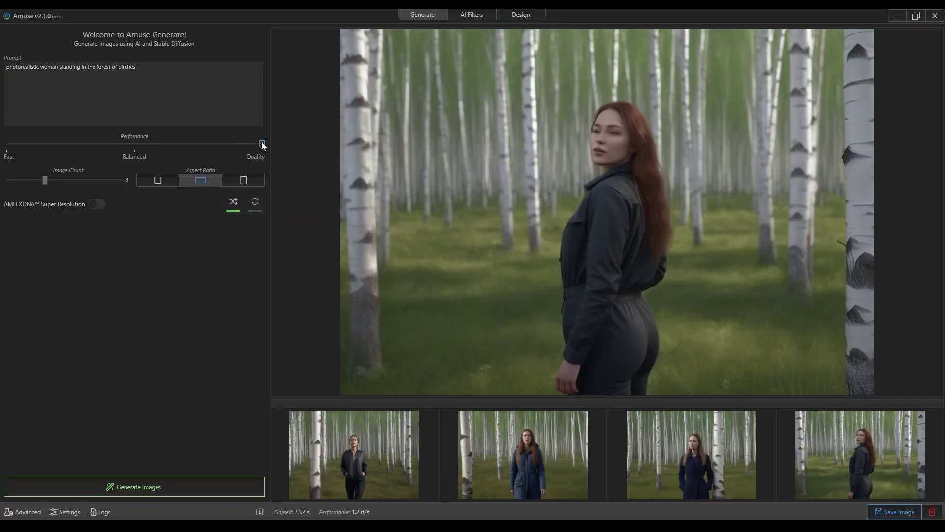
View the first Quality image large, then switch to Advanced mode.
click(393, 456)
click(28, 513)
click(512, 297)
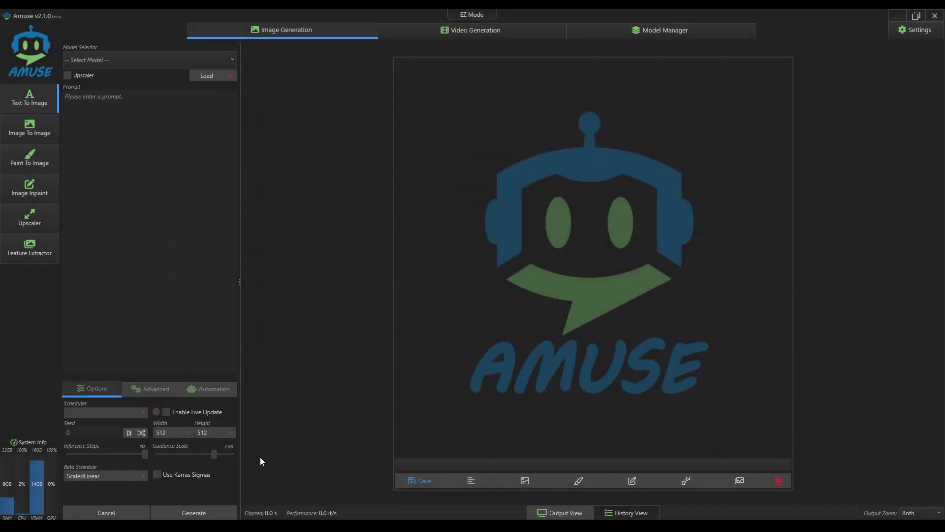
Load the SDXL Turbo model (EulerAncestral, 4 steps) for Text To Image.
click(635, 513)
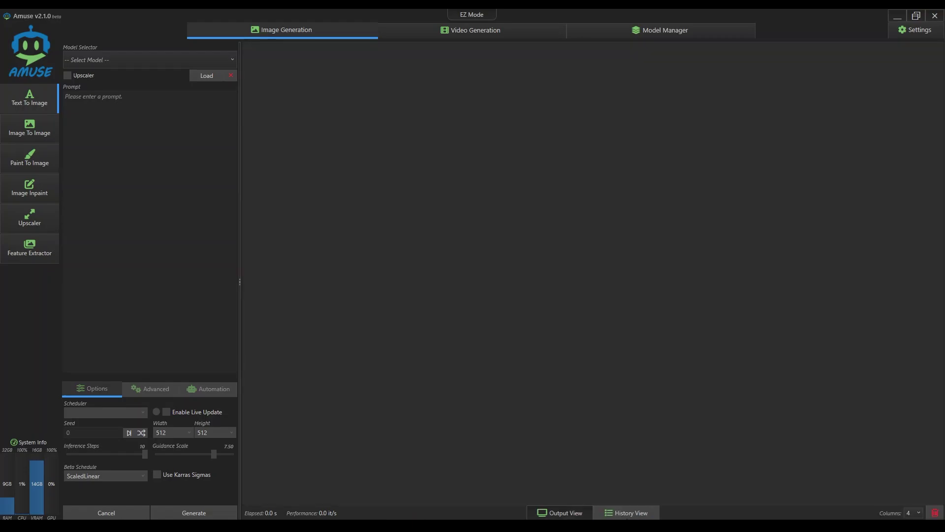
click(560, 512)
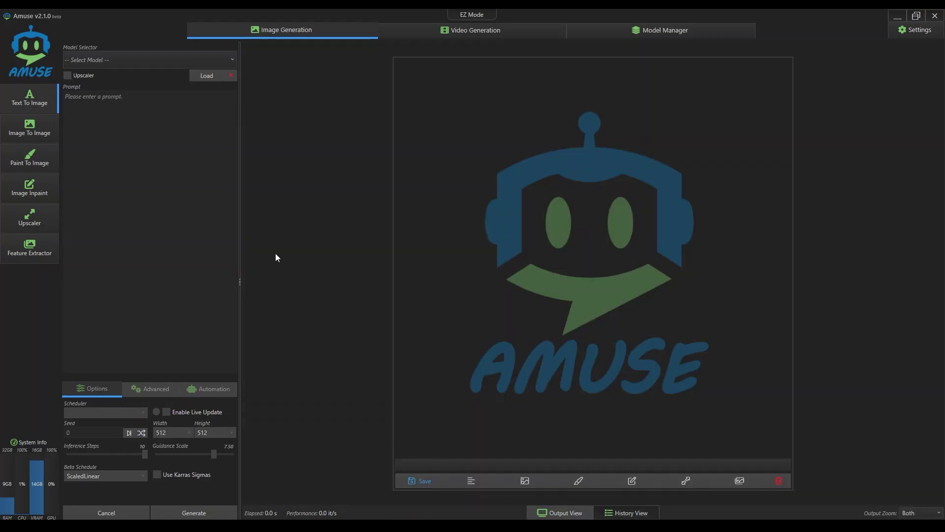
click(146, 55)
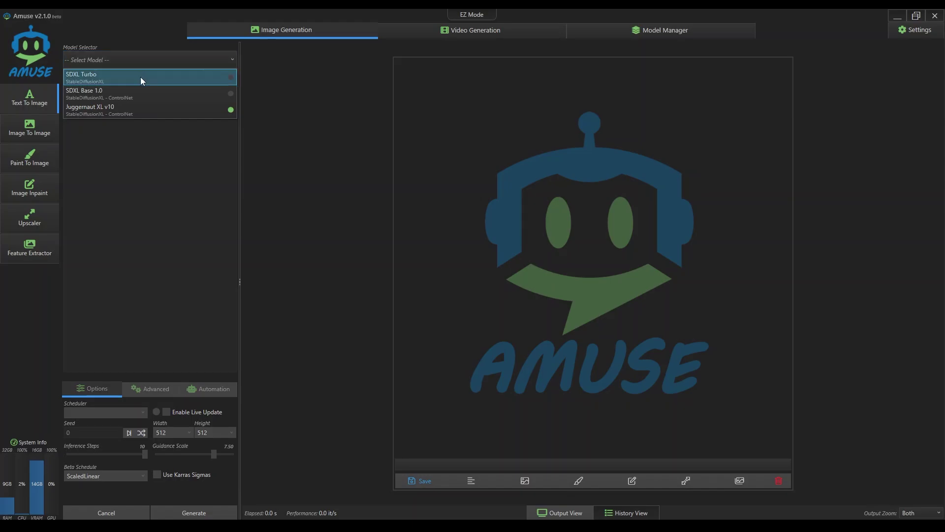
click(141, 79)
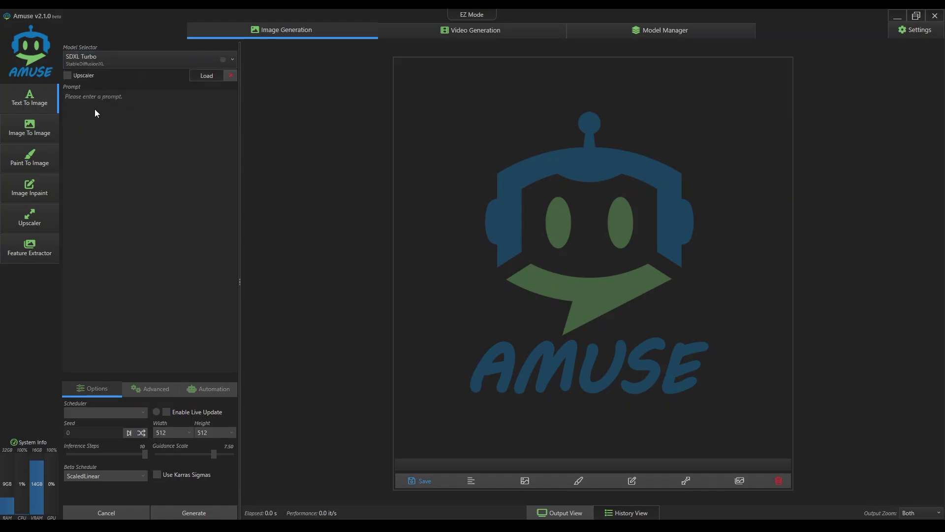
click(209, 77)
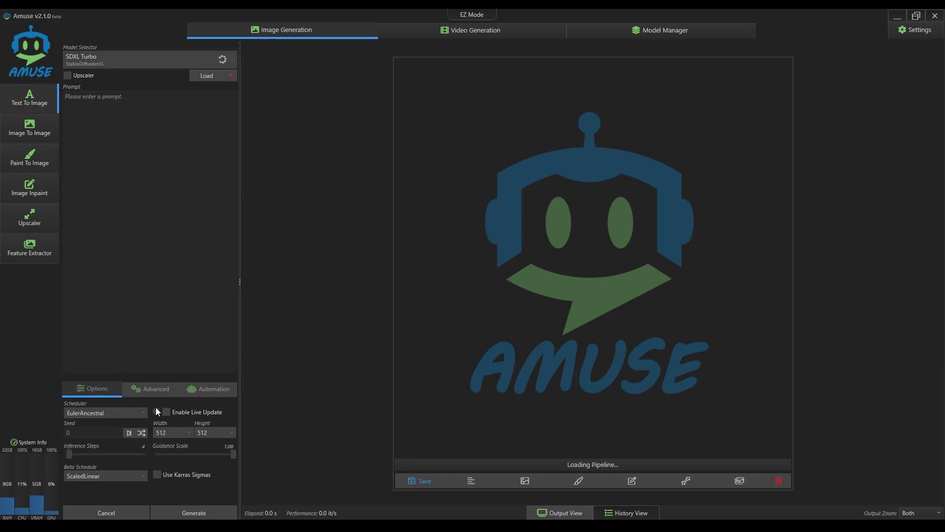
click(89, 97)
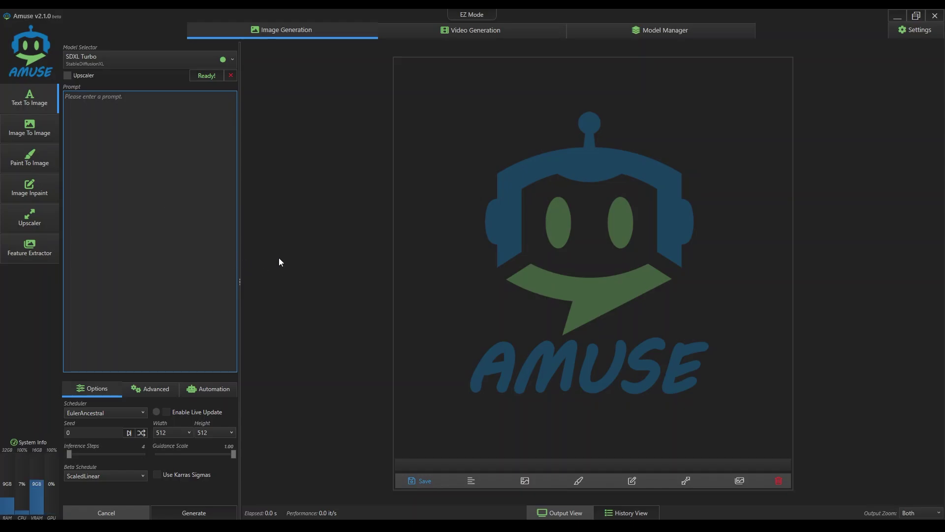
Generate a photorealistic woman riding a dragon flying in the air at 512×512.
text(woman riding a dragon flying in the airph)
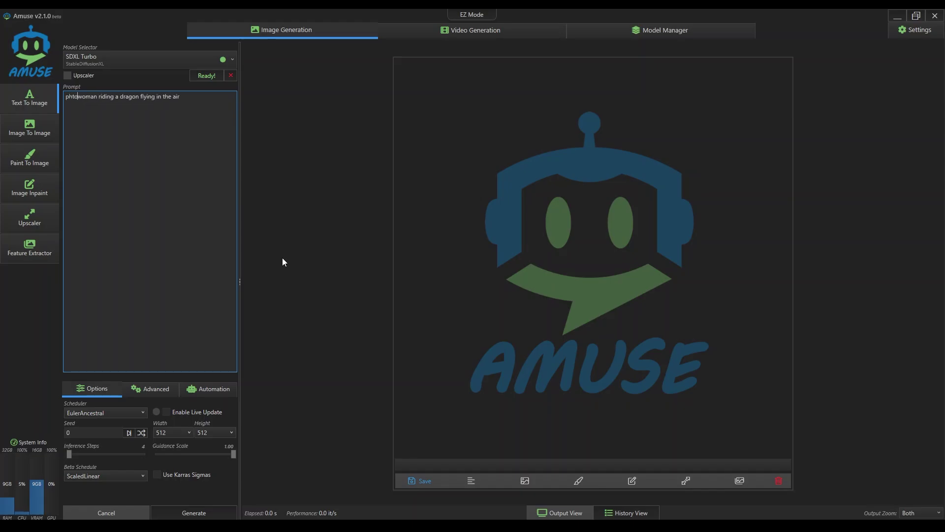
text(otorealistic)
click(208, 509)
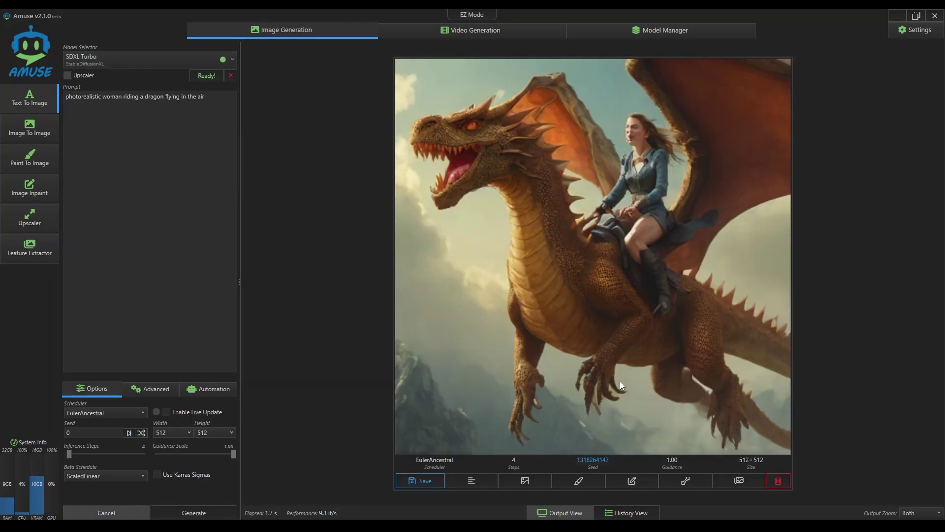
click(626, 512)
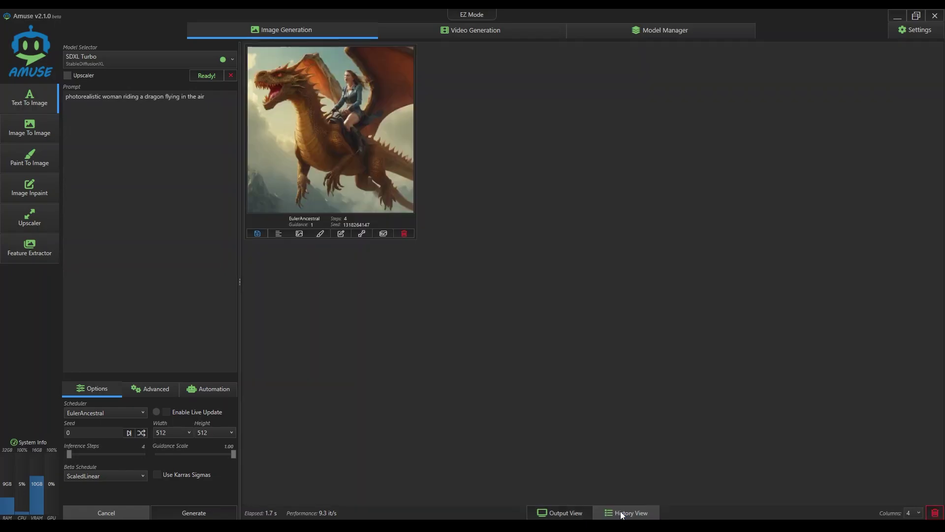
click(564, 513)
click(155, 125)
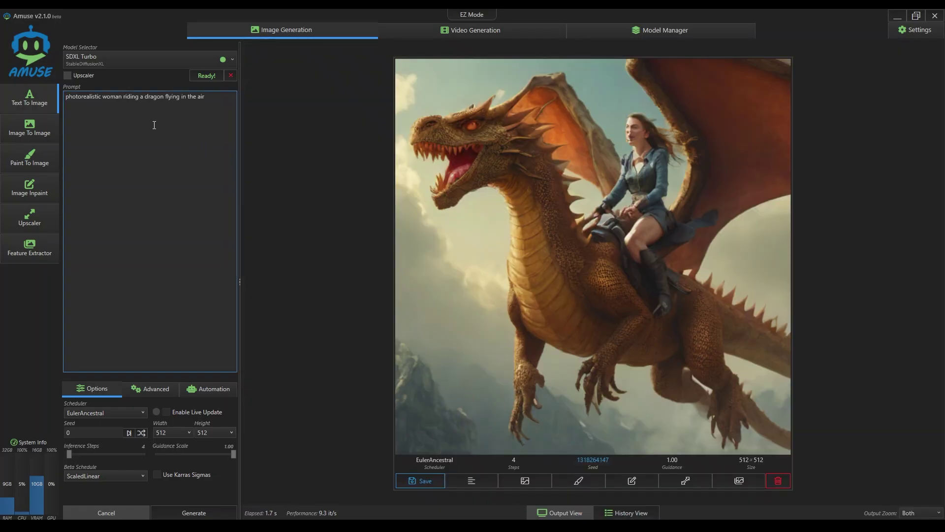
Load SDXL Base 1.0 and regenerate the dragon rider at 1024×1024 with DDPM, 30 steps.
click(147, 58)
click(129, 98)
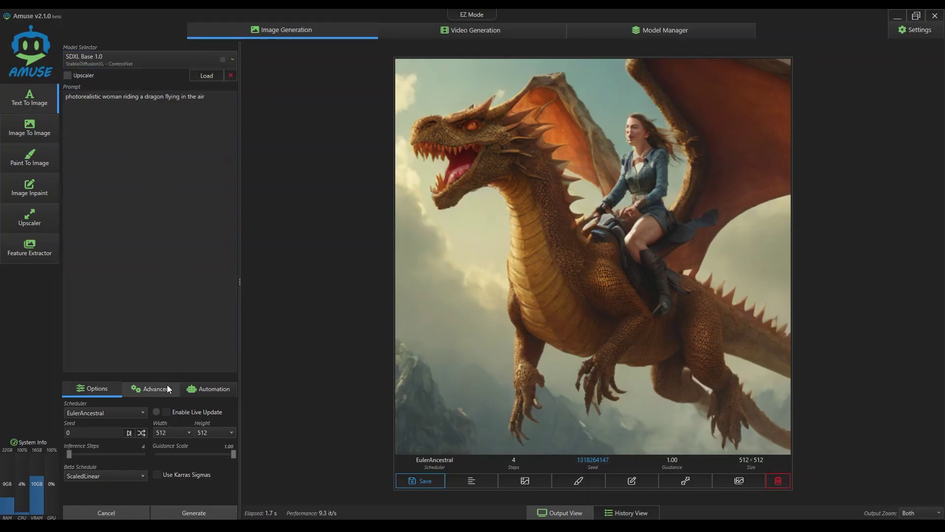
click(202, 74)
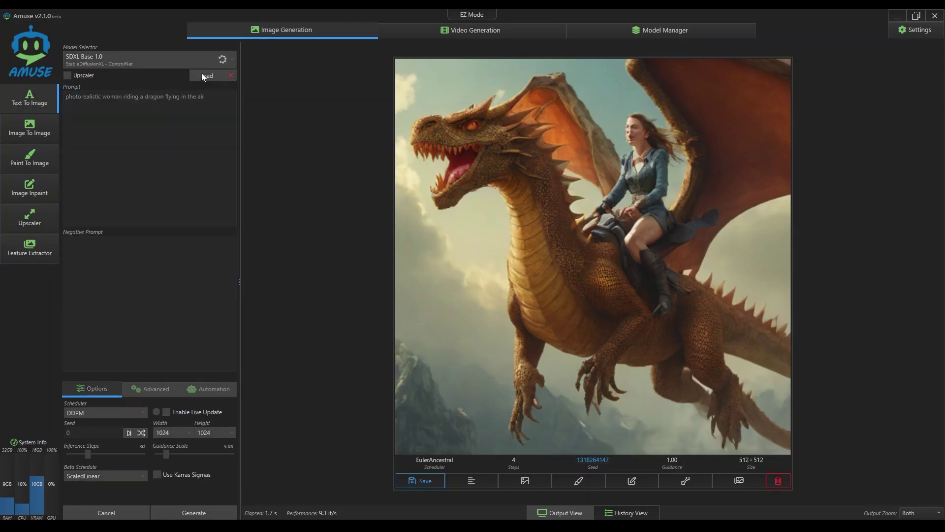
click(195, 512)
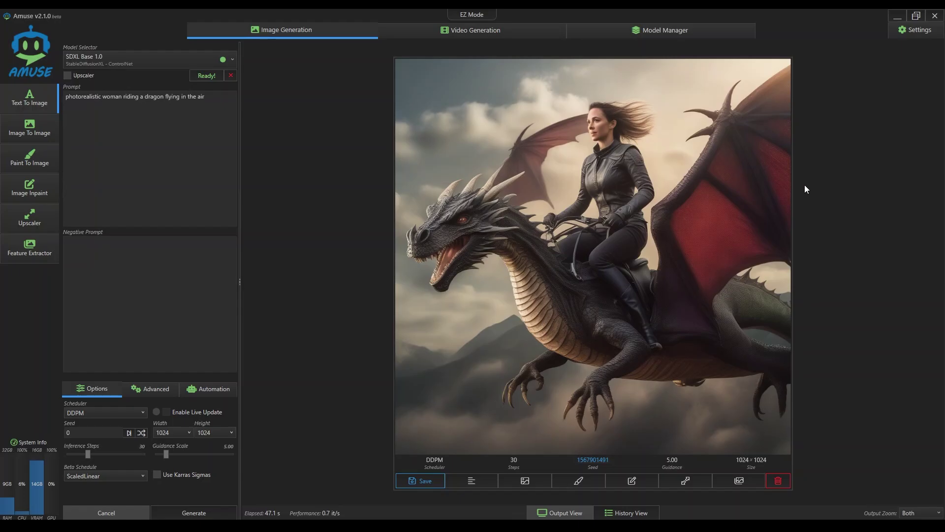
Load Juggernaut XL v10 (20 steps) and start generating the dragon-rider image with it.
click(183, 60)
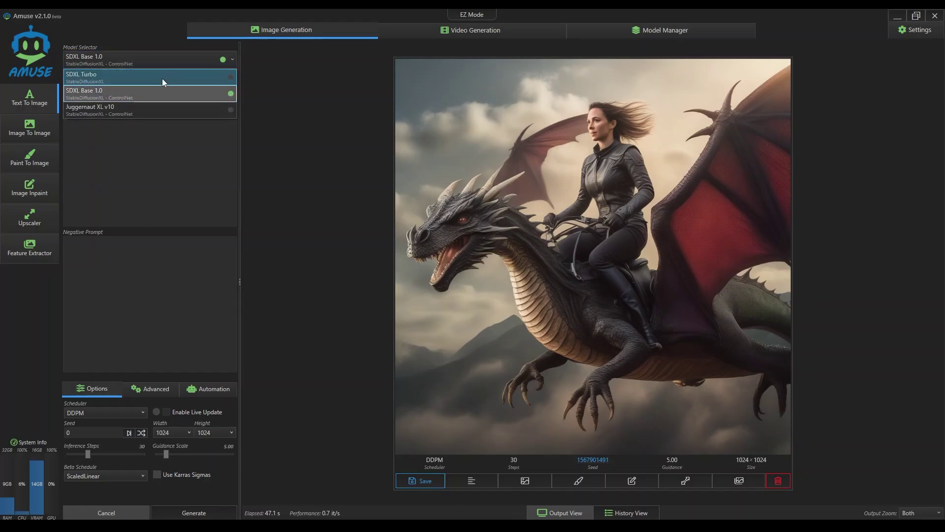
click(153, 108)
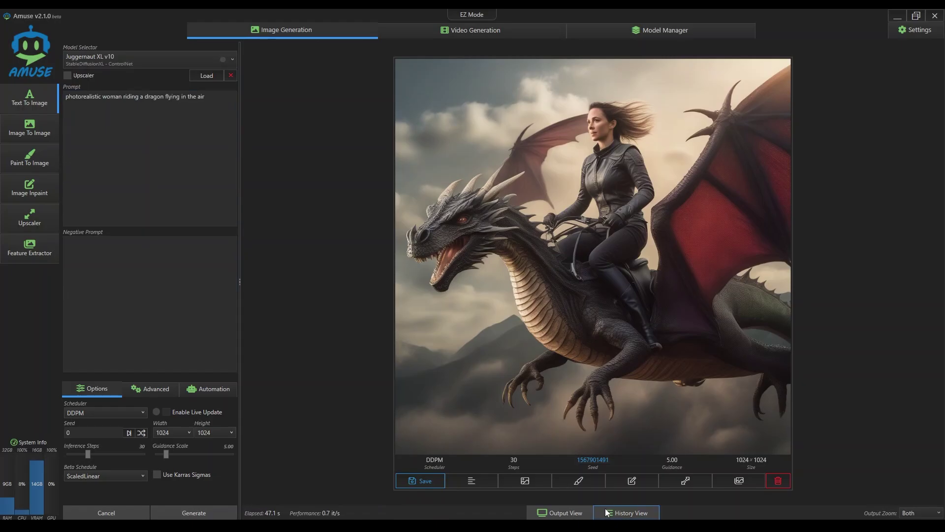
click(626, 512)
click(542, 515)
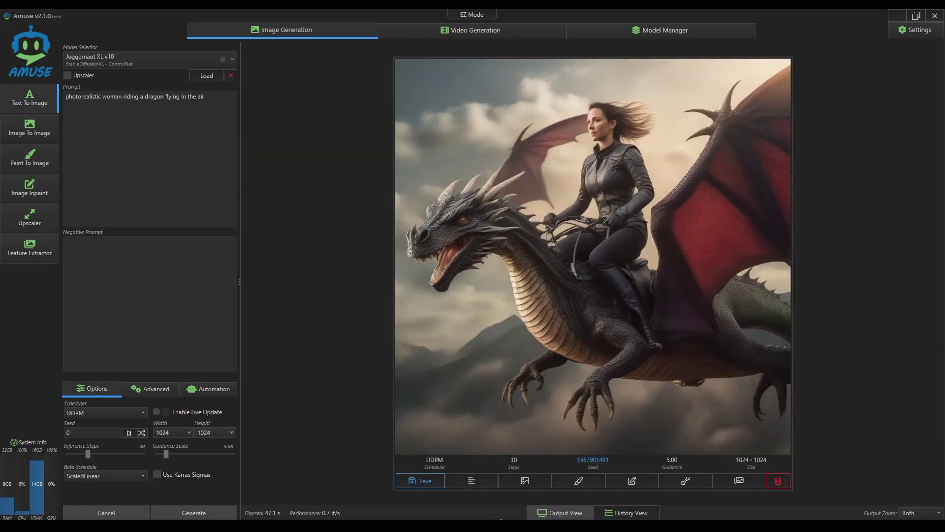
click(209, 122)
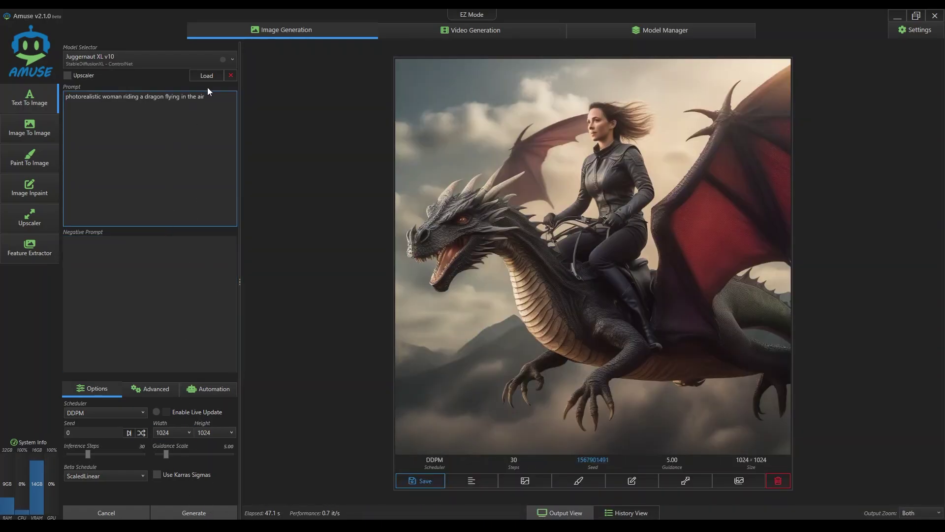
click(215, 77)
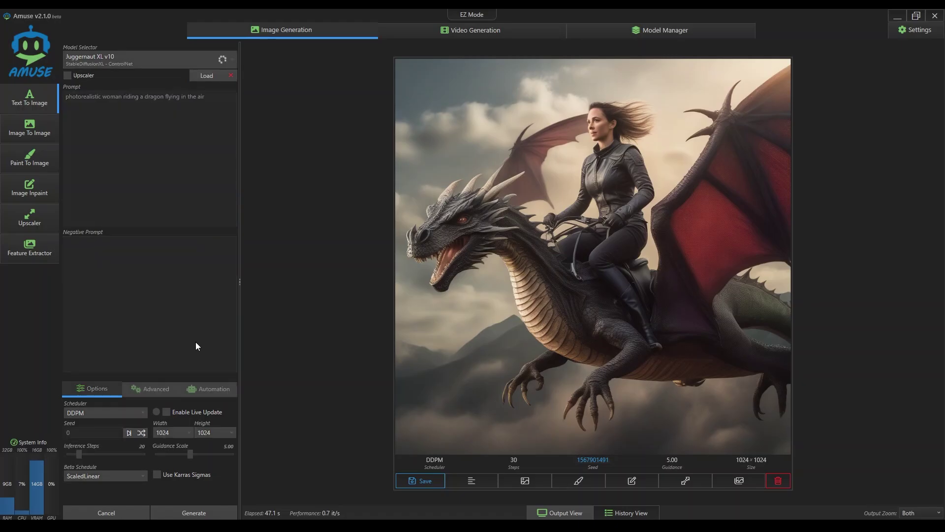
click(203, 515)
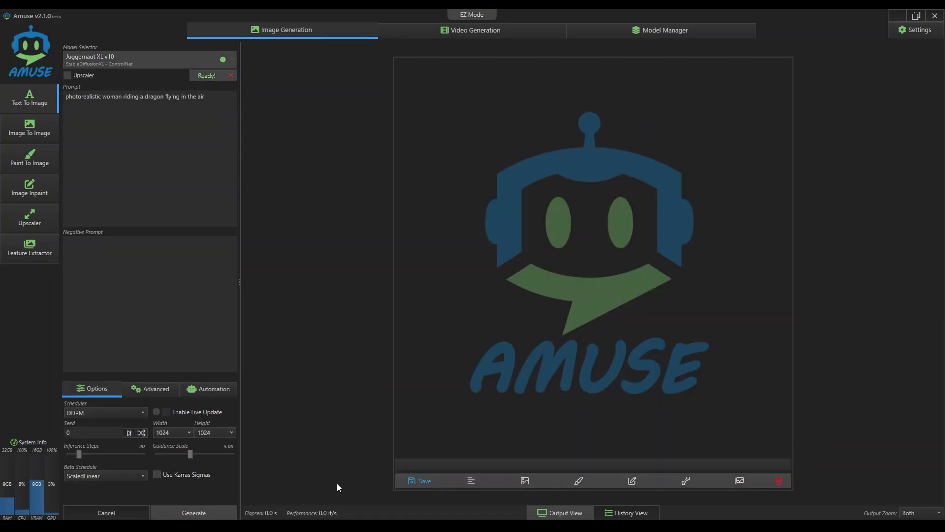